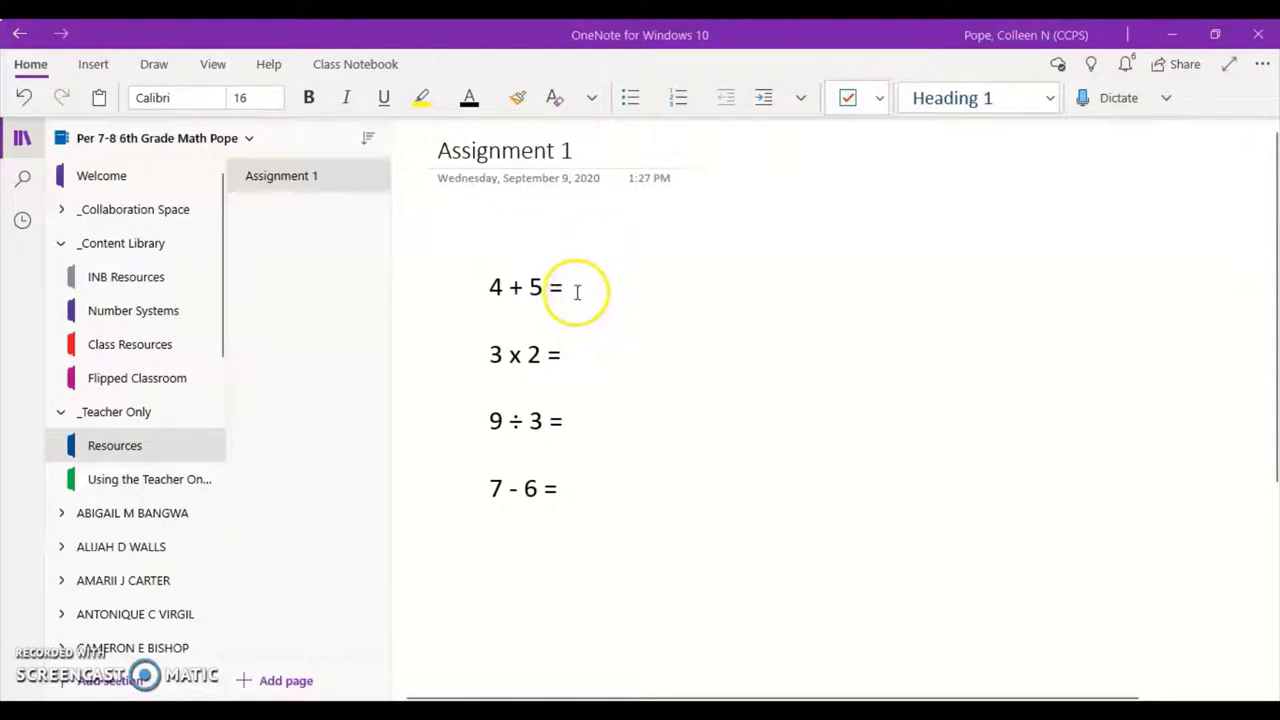
Step: Type answer 9 after 4 + 5 = and answer 6 after 3 x 2 =
{"action": "left_click", "coordinate": [577, 291]}
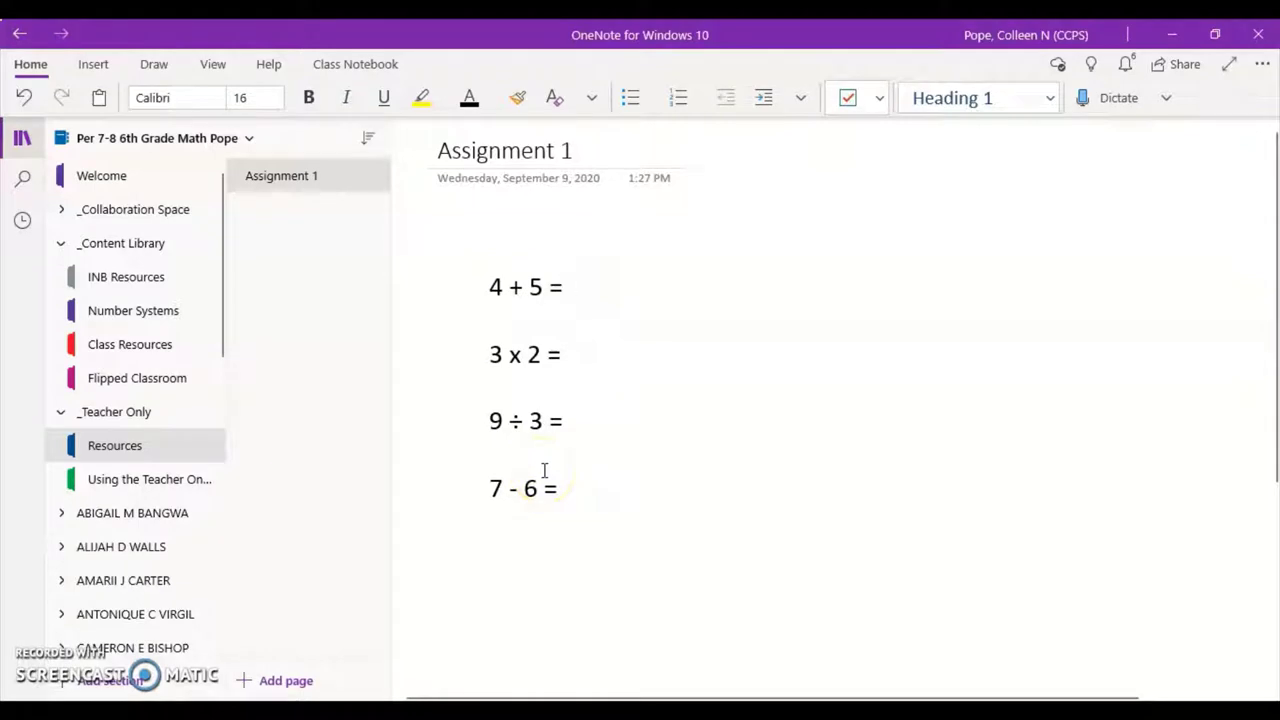
{"action": "type", "text": "9"}
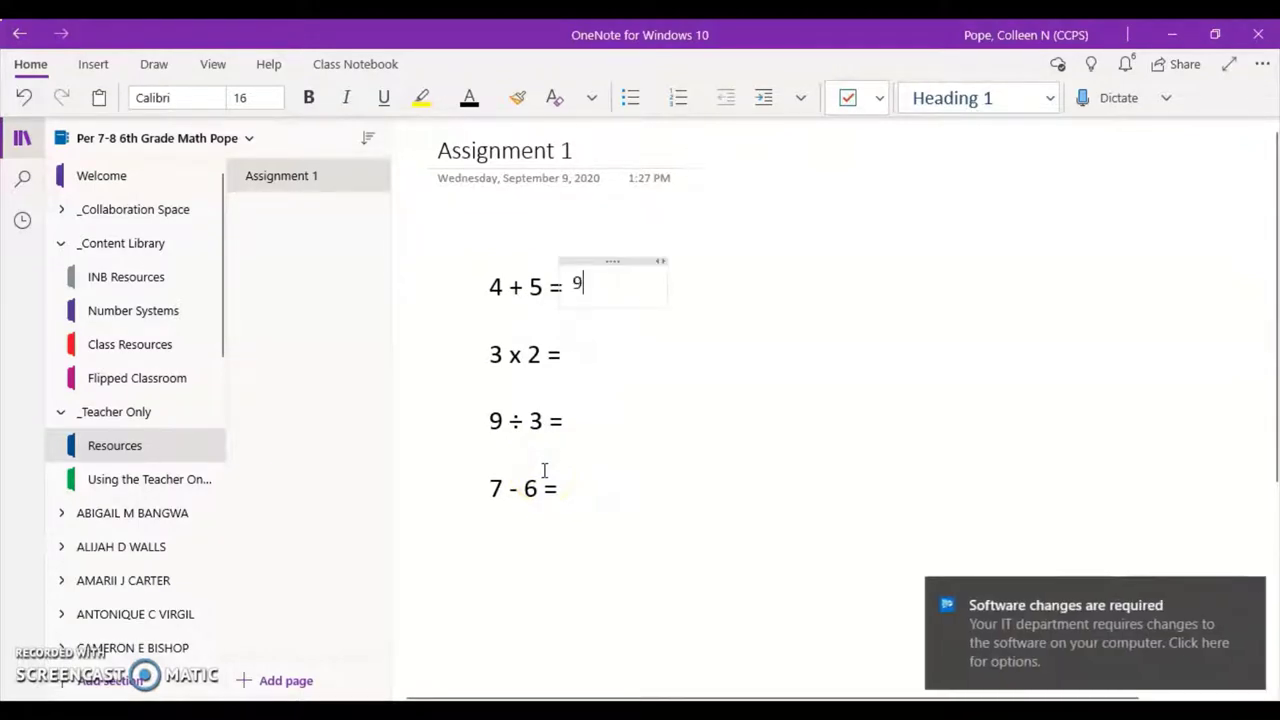
{"action": "left_click", "coordinate": [592, 359]}
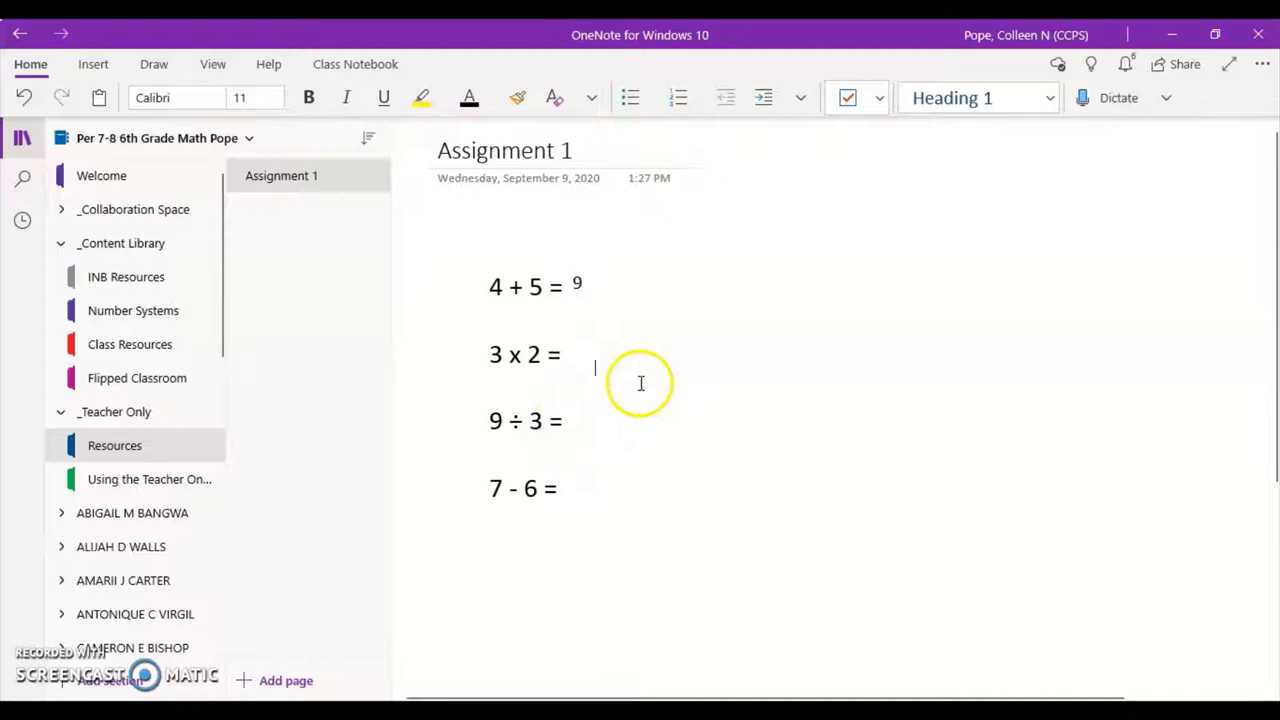
{"action": "left_click", "coordinate": [592, 343]}
{"action": "type", "text": "6"}
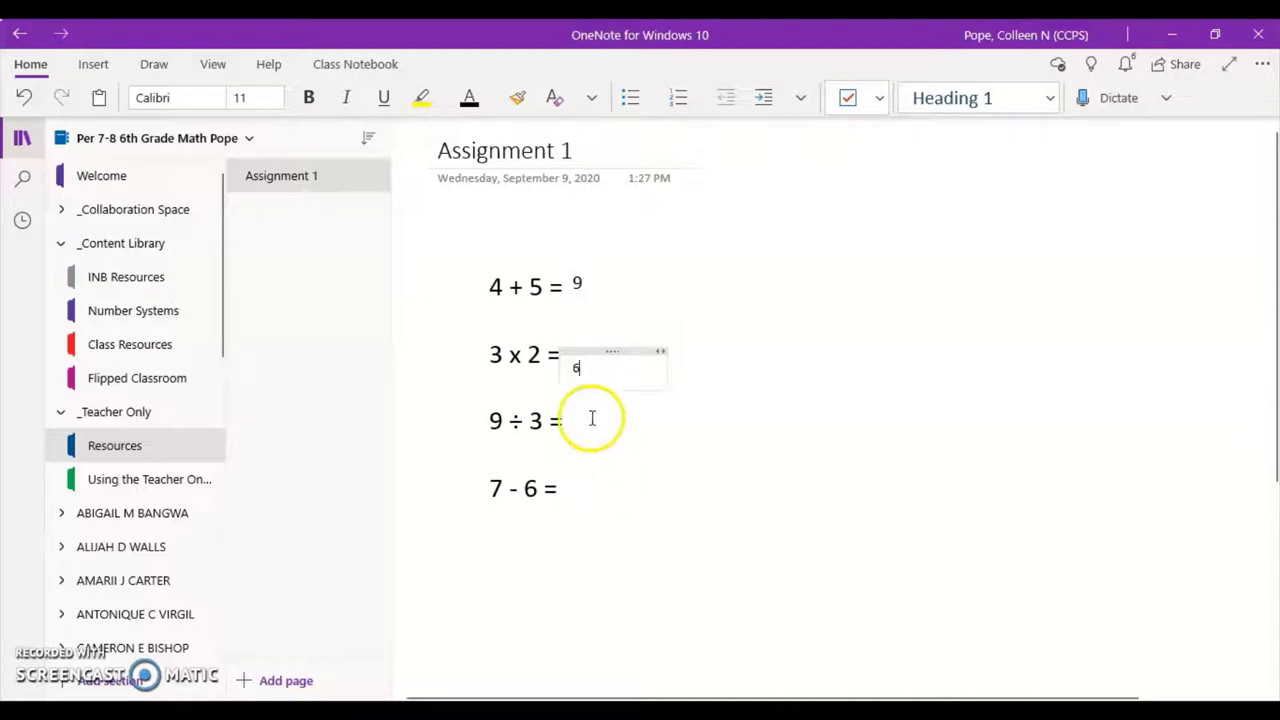
{"action": "left_click", "coordinate": [646, 446]}
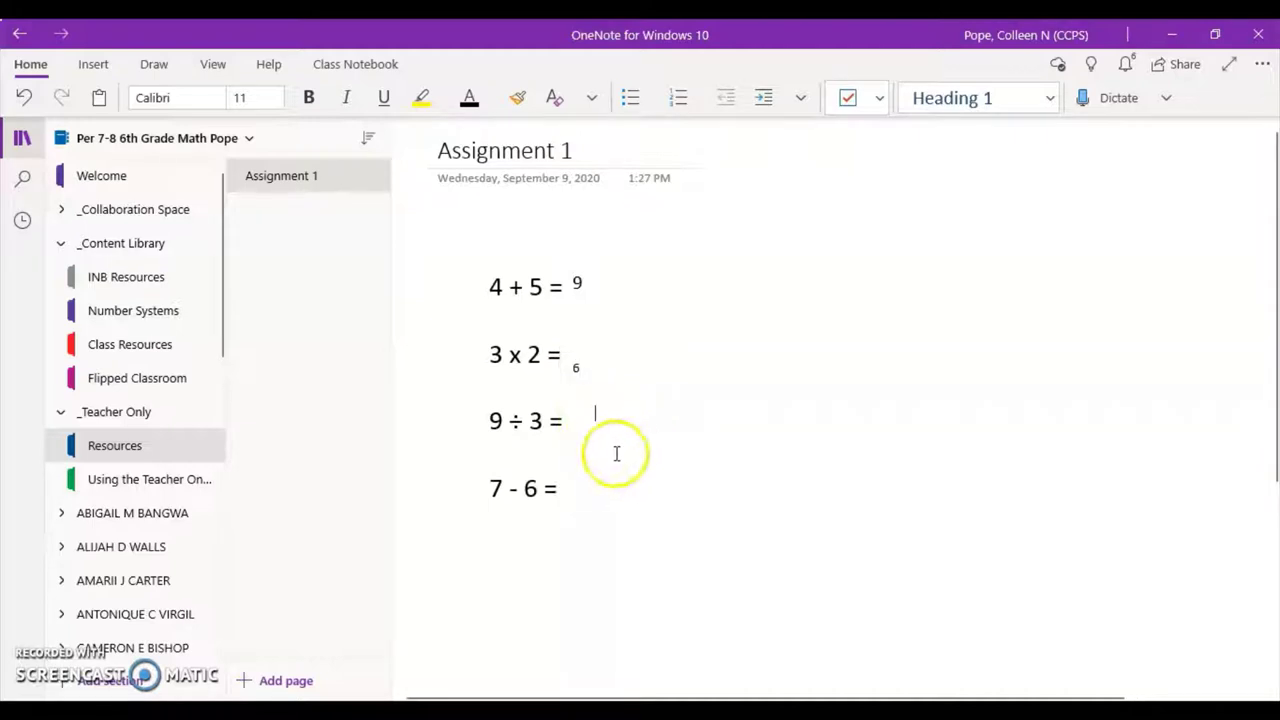
Step: Type answer 3 after 9 ÷ 3 = and answer 1 after 7 - 6 =, then deselect
{"action": "left_click", "coordinate": [575, 430]}
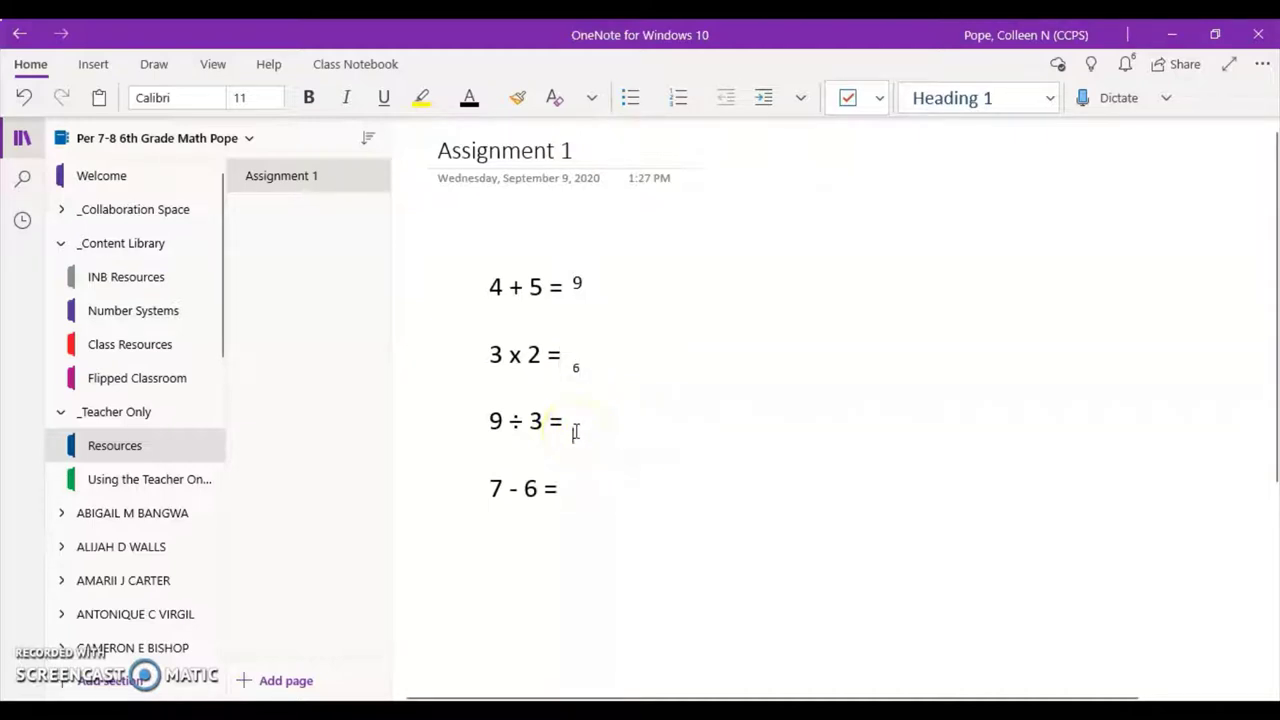
{"action": "type", "text": "3"}
{"action": "left_click", "coordinate": [912, 418]}
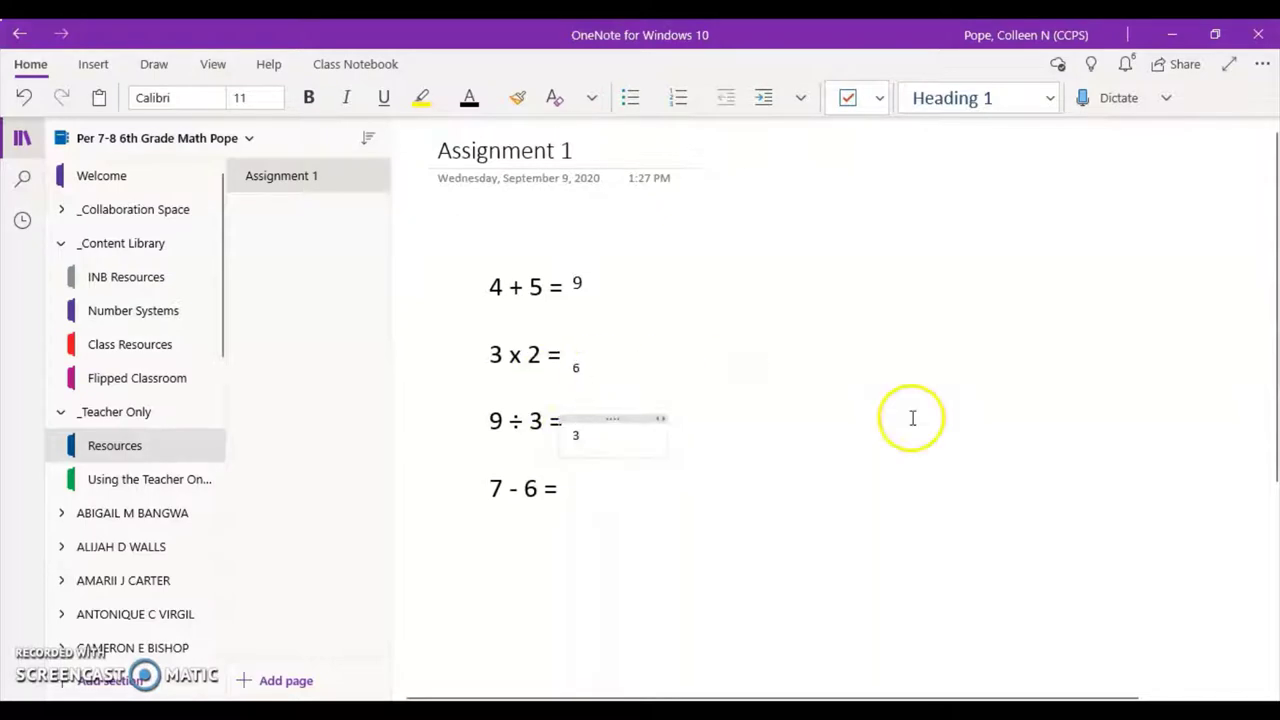
{"action": "left_click", "coordinate": [855, 462]}
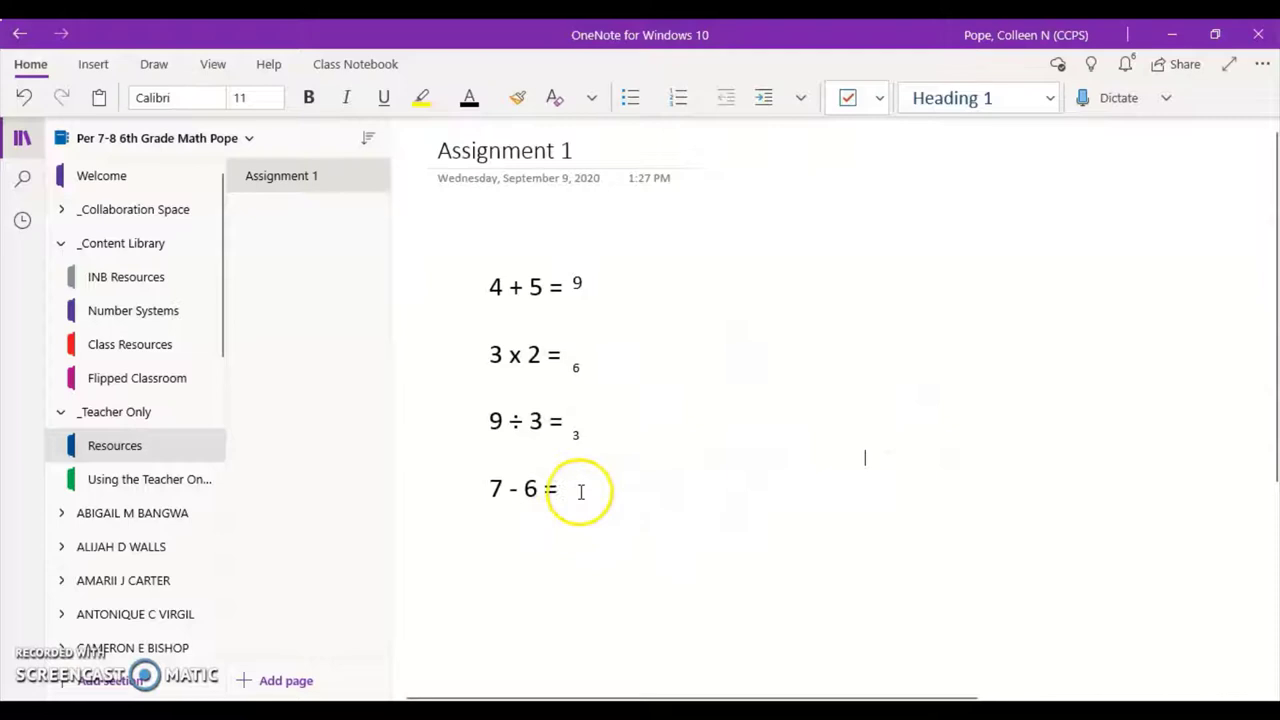
{"action": "left_click", "coordinate": [580, 491]}
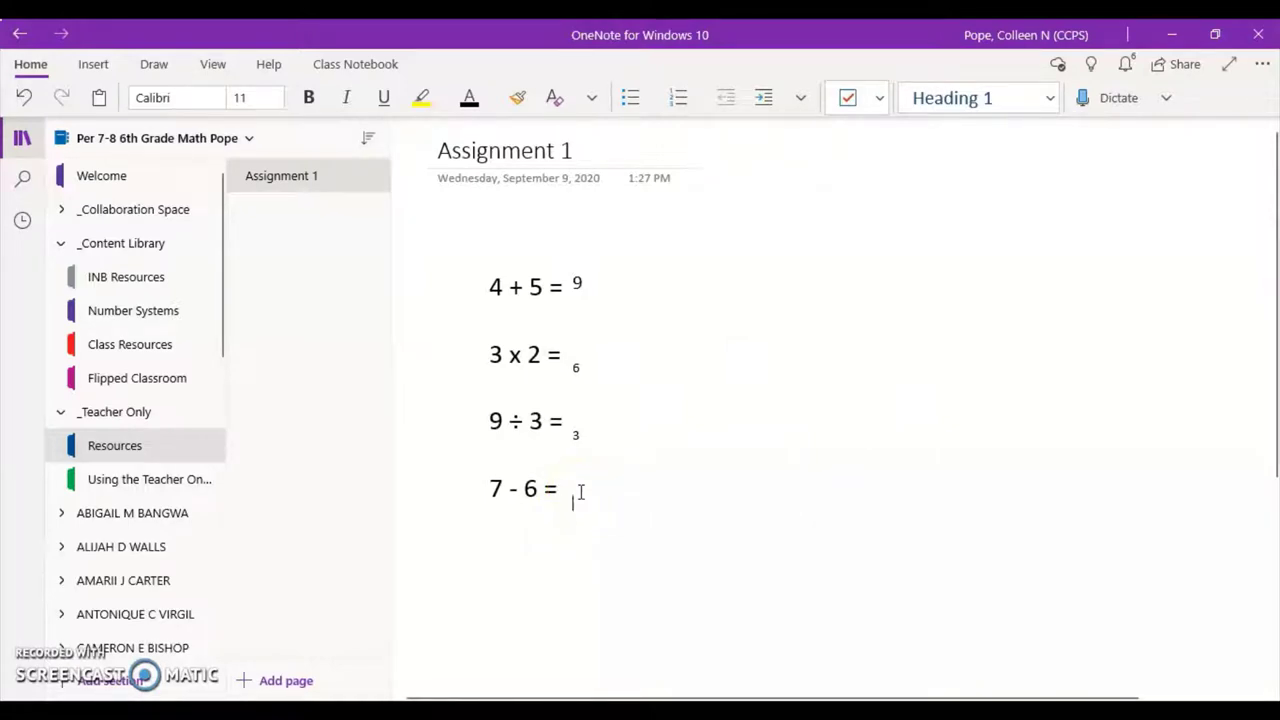
{"action": "type", "text": "1"}
{"action": "left_click", "coordinate": [718, 505]}
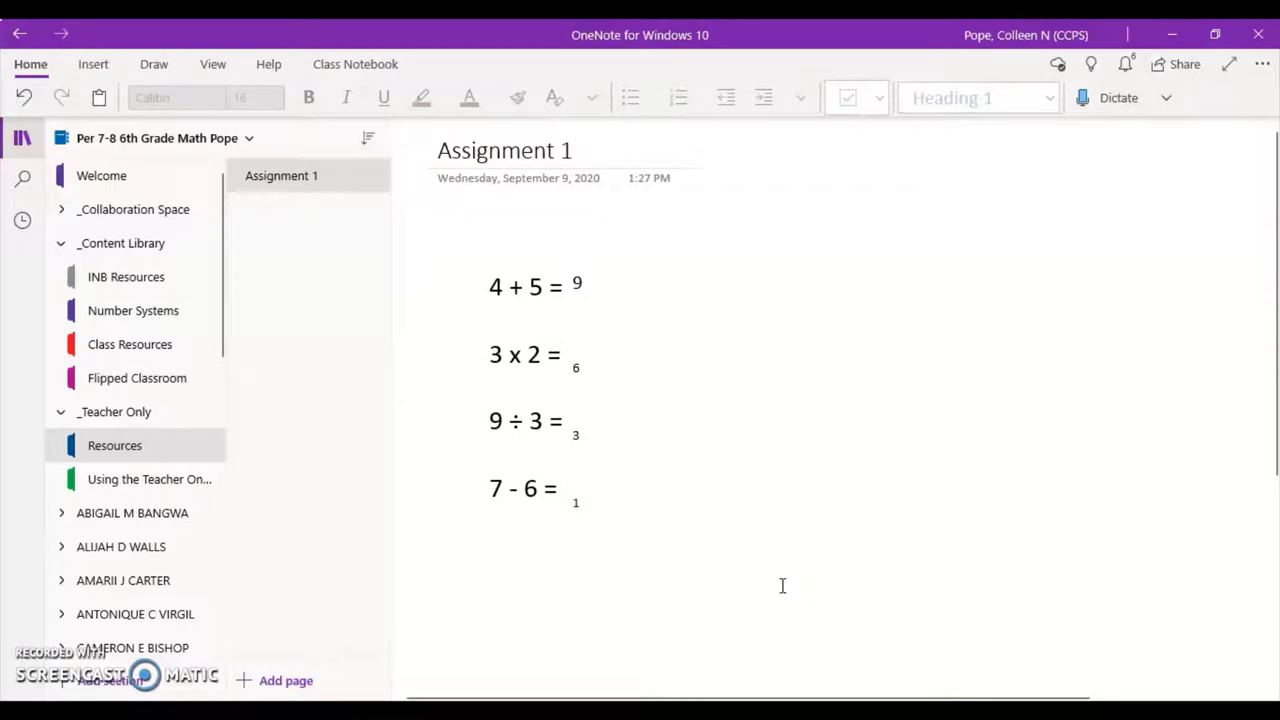
{"action": "left_click", "coordinate": [429, 471]}
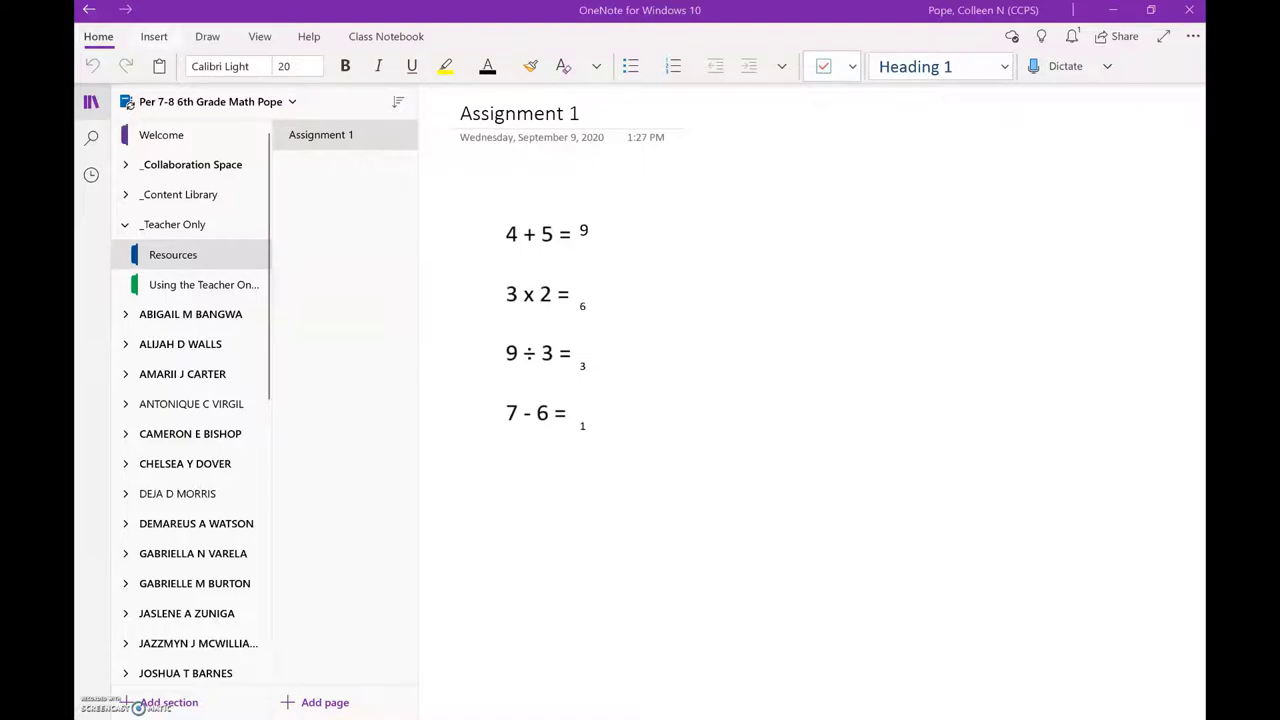
Step: Switch the ribbon to the Draw tab's pens for handwriting
{"action": "left_click", "coordinate": [207, 36]}
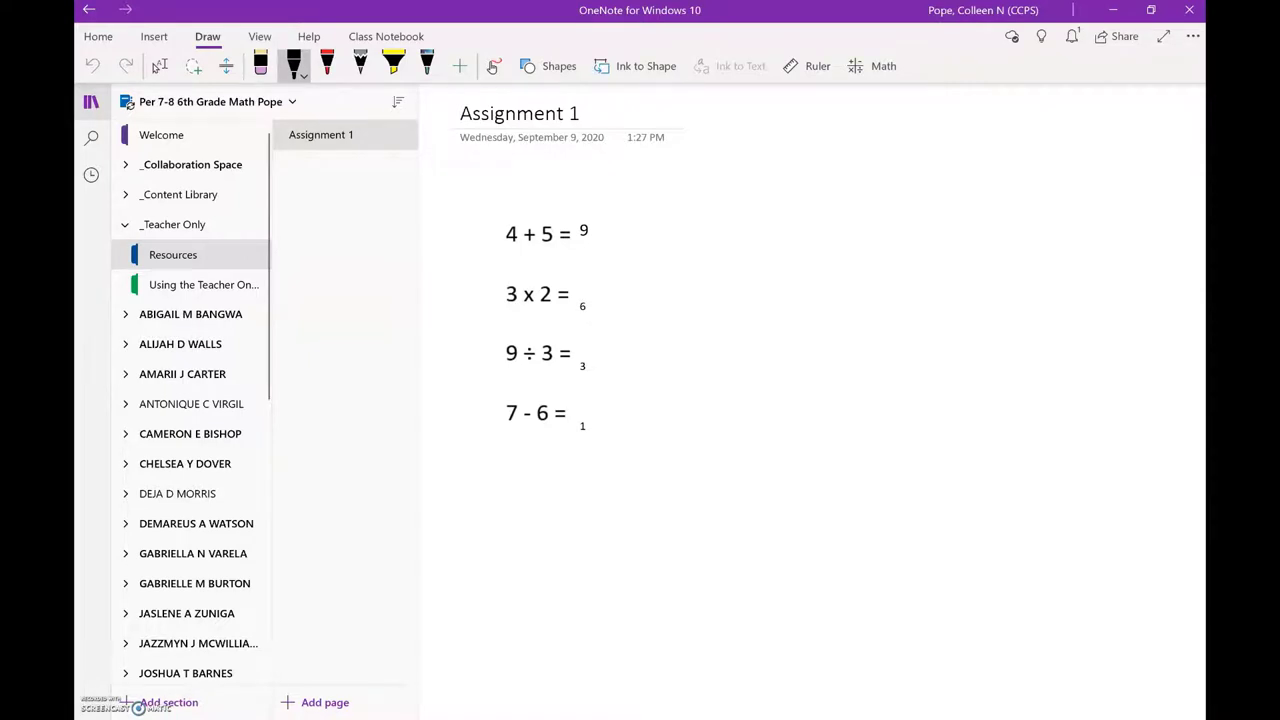
Step: Handwrite 4 + 5 = and 3 x in ink right of the first two problems
{"action": "mouse_move", "coordinate": [690, 215]}
{"action": "left_mouse_down"}
{"action": "mouse_move", "coordinate": [711, 250]}
{"action": "mouse_move", "coordinate": [750, 230]}
{"action": "mouse_move", "coordinate": [767, 249]}
{"action": "mouse_move", "coordinate": [793, 213]}
{"action": "mouse_move", "coordinate": [816, 226]}
{"action": "left_mouse_up"}
{"action": "left_click_drag", "start_coordinate": [798, 244], "coordinate": [866, 251]}
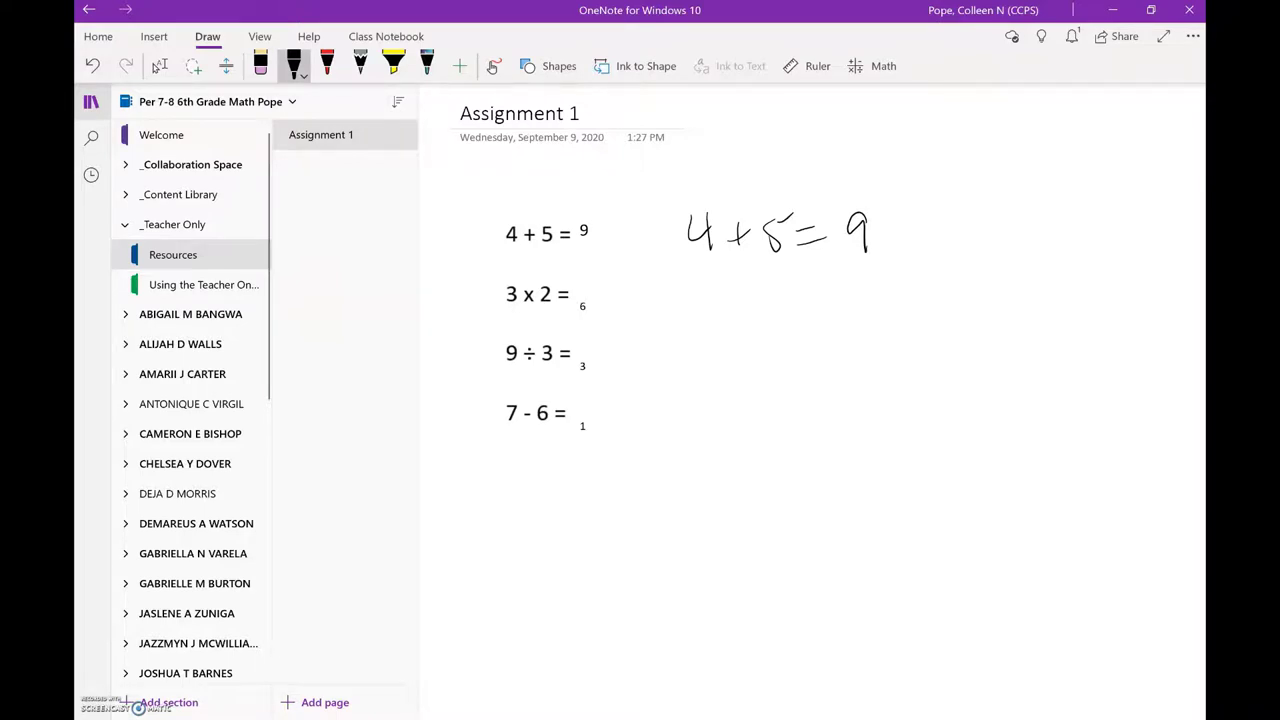
{"action": "mouse_move", "coordinate": [704, 293]}
{"action": "left_mouse_down"}
{"action": "mouse_move", "coordinate": [706, 326]}
{"action": "mouse_move", "coordinate": [760, 320]}
{"action": "left_mouse_up"}
{"action": "mouse_move", "coordinate": [760, 300]}
{"action": "left_mouse_down"}
{"action": "mouse_move", "coordinate": [750, 322]}
{"action": "mouse_move", "coordinate": [872, 312]}
{"action": "mouse_move", "coordinate": [868, 302]}
{"action": "left_mouse_up"}
Step: Handwrite 9 ÷ 3 = and 7 - 6 = 1 in ink below, fixing the equals sign
{"action": "mouse_move", "coordinate": [742, 358]}
{"action": "left_mouse_down"}
{"action": "mouse_move", "coordinate": [742, 388]}
{"action": "mouse_move", "coordinate": [834, 364]}
{"action": "left_mouse_up"}
{"action": "left_click", "coordinate": [764, 359]}
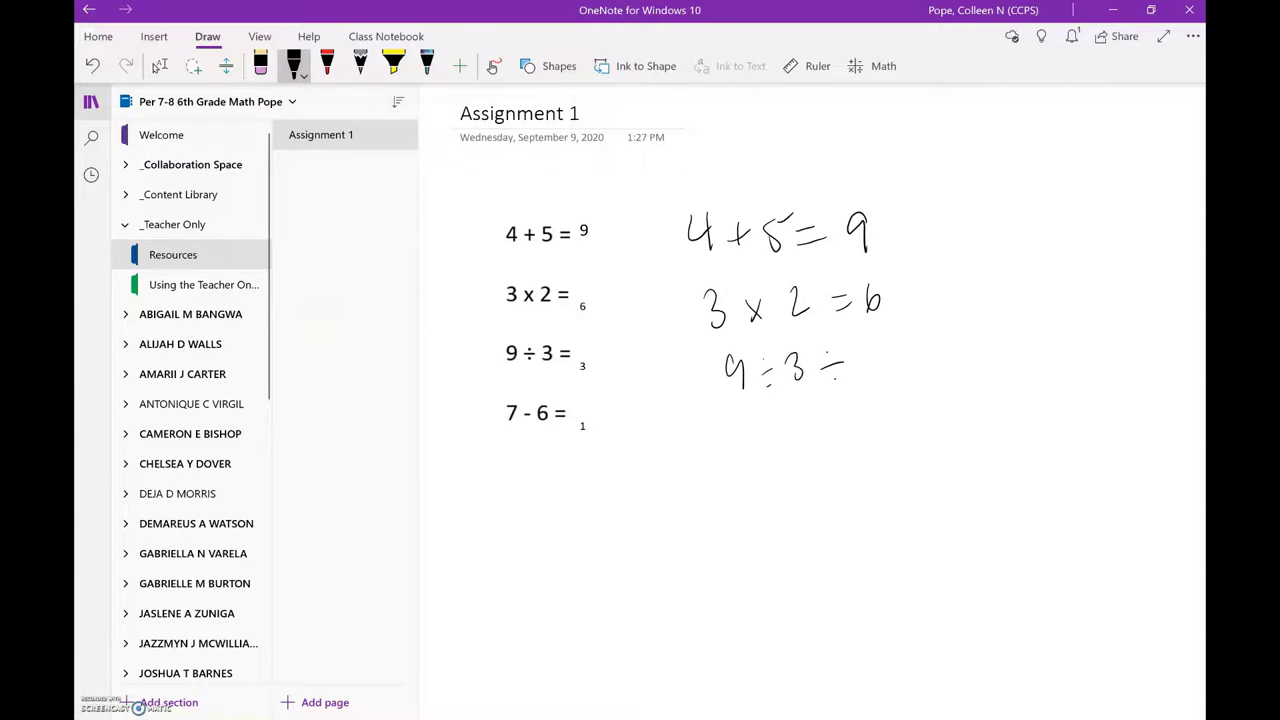
{"action": "left_click", "coordinate": [832, 366]}
{"action": "left_click_drag", "start_coordinate": [826, 362], "coordinate": [838, 359]}
{"action": "mouse_move", "coordinate": [824, 370]}
{"action": "left_mouse_down"}
{"action": "mouse_move", "coordinate": [870, 359]}
{"action": "mouse_move", "coordinate": [860, 381]}
{"action": "left_mouse_up"}
{"action": "mouse_move", "coordinate": [727, 427]}
{"action": "left_mouse_down"}
{"action": "mouse_move", "coordinate": [748, 450]}
{"action": "mouse_move", "coordinate": [743, 466]}
{"action": "left_mouse_up"}
{"action": "mouse_move", "coordinate": [757, 452]}
{"action": "left_mouse_down"}
{"action": "mouse_move", "coordinate": [856, 433]}
{"action": "mouse_move", "coordinate": [866, 445]}
{"action": "left_mouse_up"}
{"action": "left_click_drag", "start_coordinate": [878, 421], "coordinate": [877, 454]}
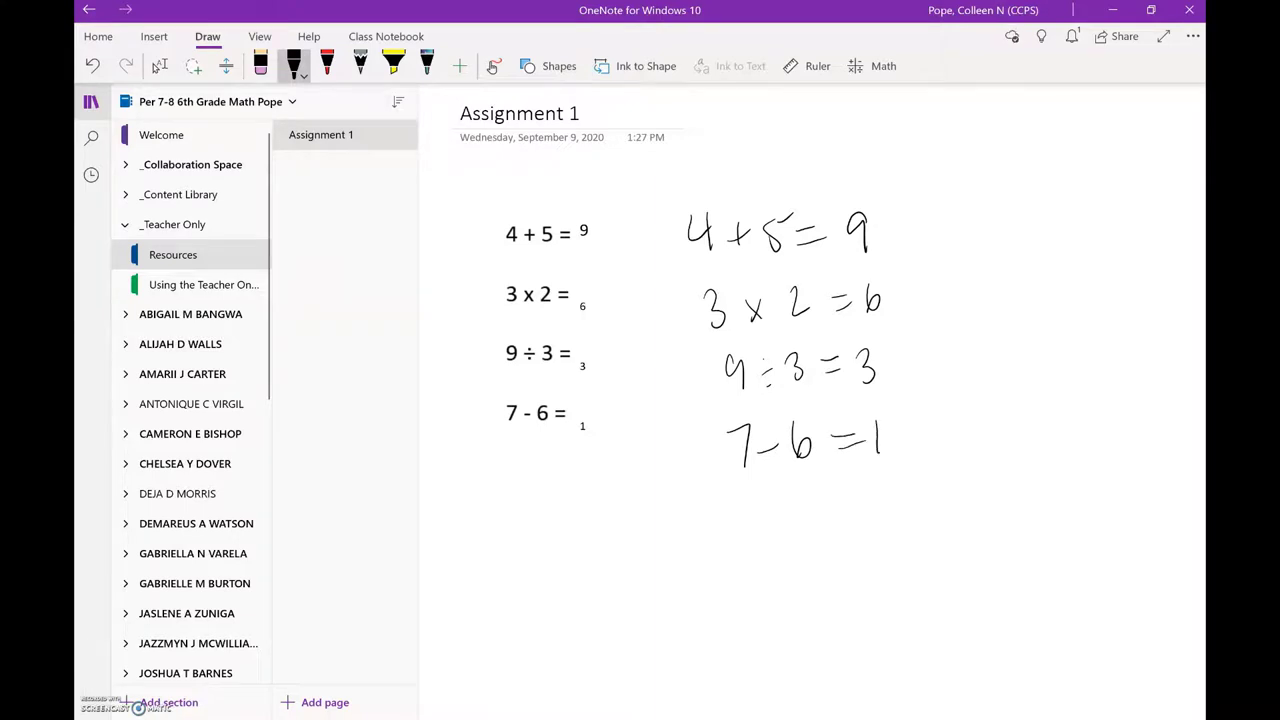
Step: With the Eraser, remove the inked answers and equals signs from all four lines
{"action": "left_click", "coordinate": [260, 65]}
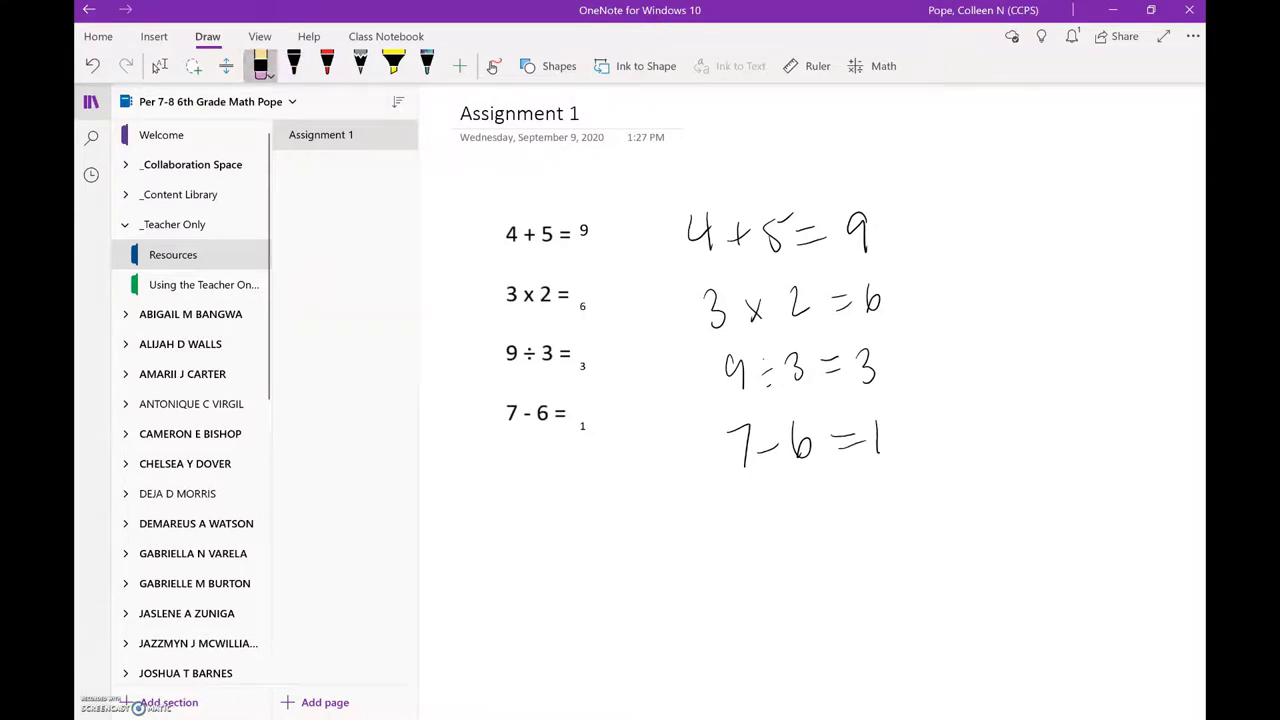
{"action": "left_click", "coordinate": [857, 232]}
{"action": "left_click", "coordinate": [873, 298]}
{"action": "left_click", "coordinate": [865, 366]}
{"action": "left_click_drag", "start_coordinate": [877, 440], "coordinate": [850, 446]}
{"action": "left_click", "coordinate": [843, 435]}
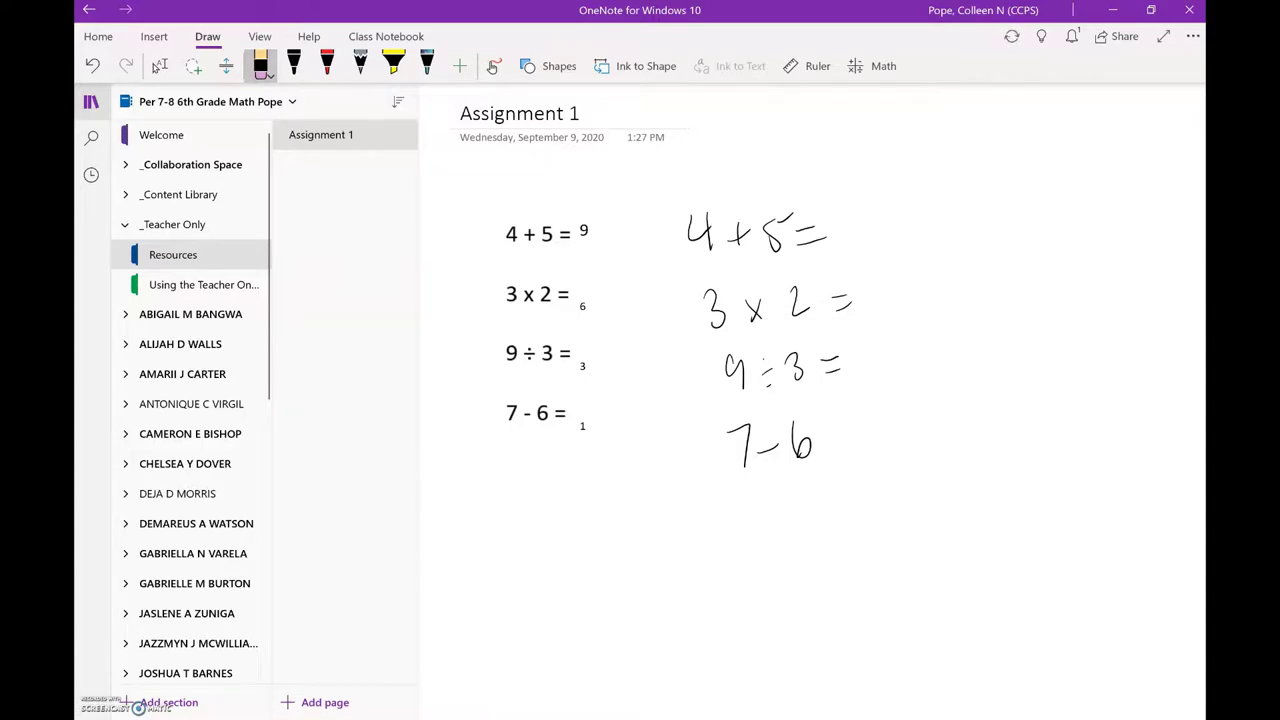
{"action": "mouse_move", "coordinate": [843, 309]}
{"action": "left_mouse_down"}
{"action": "mouse_move", "coordinate": [830, 368]}
{"action": "mouse_move", "coordinate": [800, 302]}
{"action": "left_mouse_up"}
{"action": "left_click", "coordinate": [812, 241]}
Step: Erase the remaining inked 4 + 5, 3 x, 9 ÷ 3 and 7 - 6 strokes
{"action": "left_click_drag", "start_coordinate": [805, 228], "coordinate": [775, 233]}
{"action": "left_click", "coordinate": [739, 234]}
{"action": "left_click", "coordinate": [700, 232]}
{"action": "left_click", "coordinate": [714, 309]}
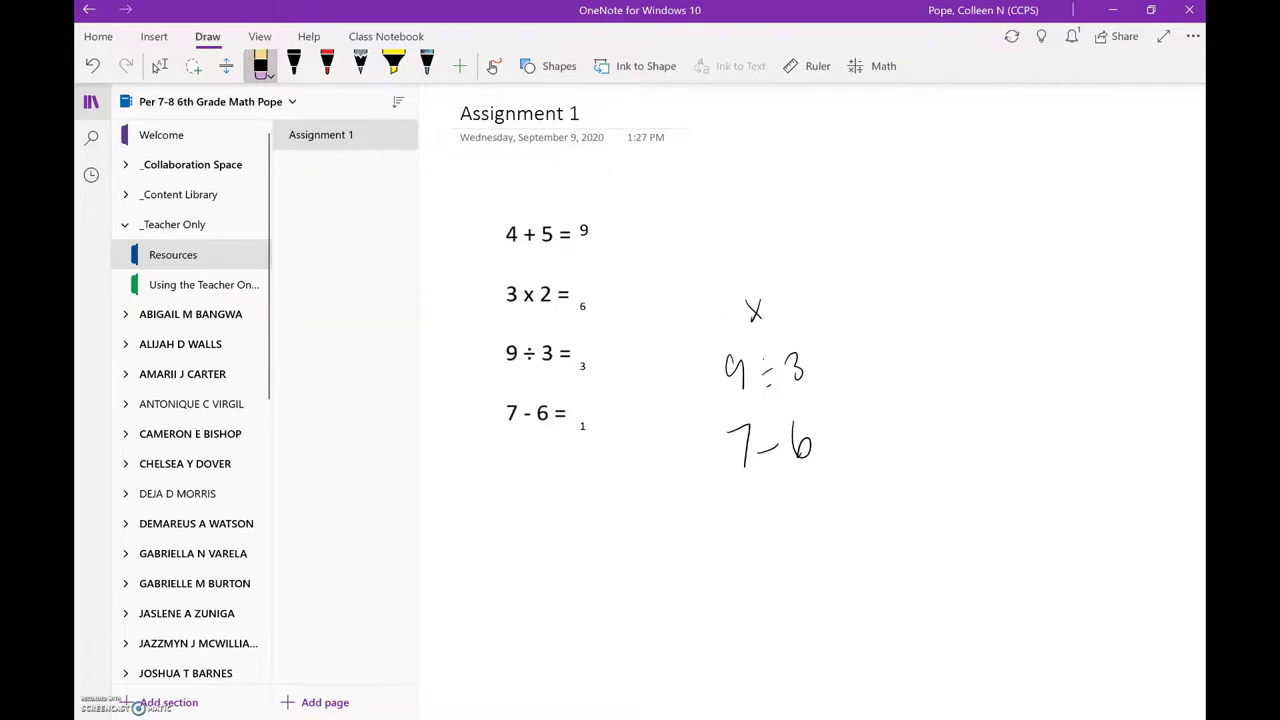
{"action": "left_click", "coordinate": [753, 309]}
{"action": "left_click_drag", "start_coordinate": [735, 372], "coordinate": [794, 367]}
{"action": "left_click", "coordinate": [740, 445]}
{"action": "left_click_drag", "start_coordinate": [767, 450], "coordinate": [801, 440]}
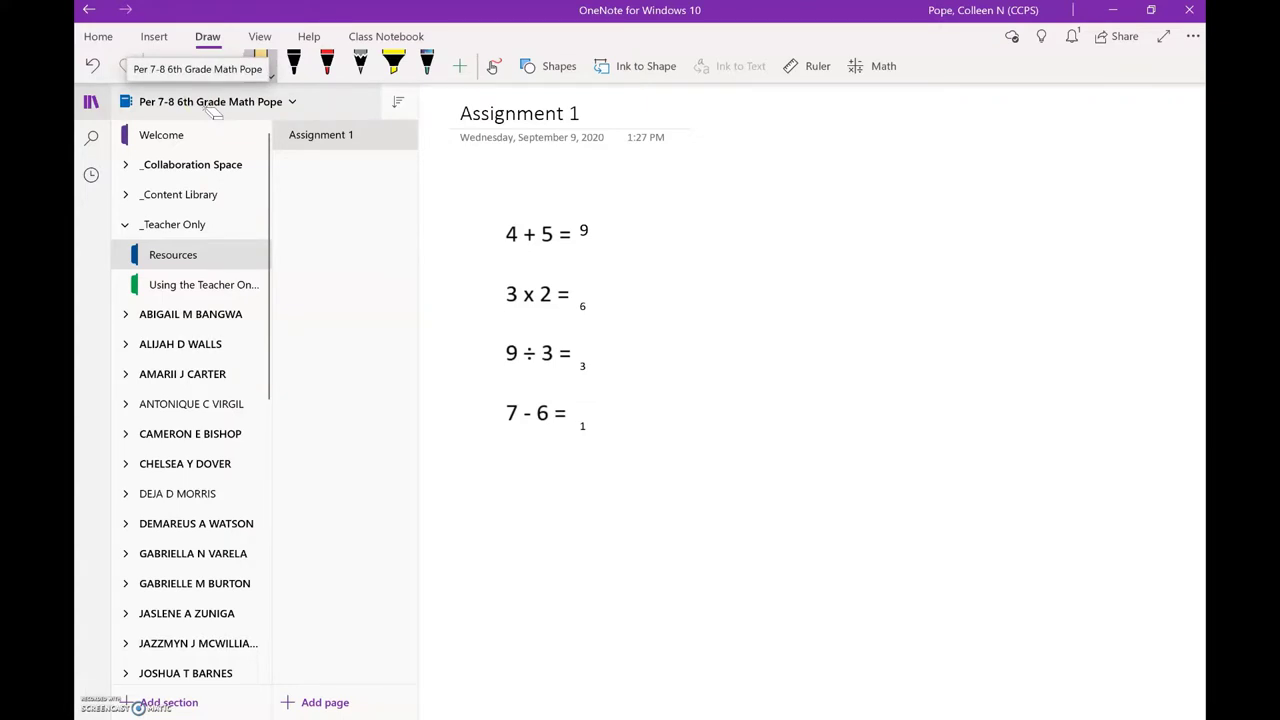
Step: Bring up the Insert tab's Pictures choices to add a camera photo
{"action": "left_click", "coordinate": [170, 38]}
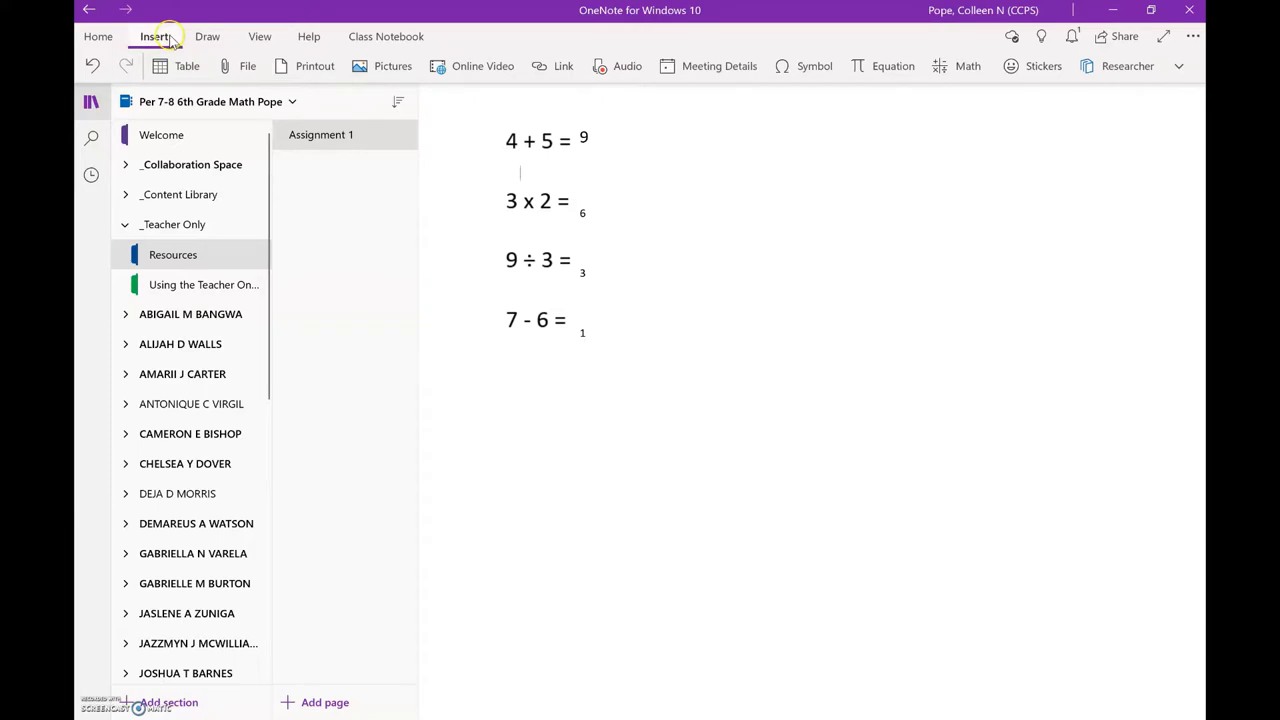
{"action": "left_click", "coordinate": [390, 62]}
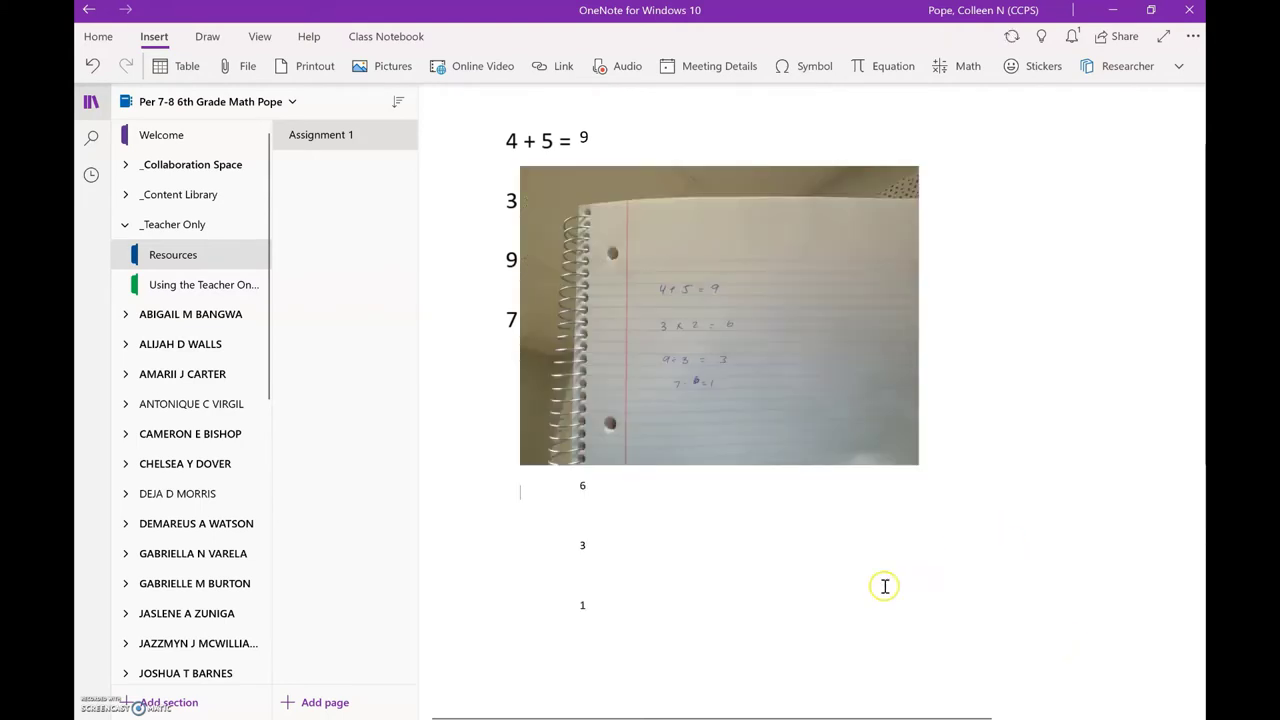
Step: Enlarge the notebook photo by dragging its bottom-right corner down and right
{"action": "left_click", "coordinate": [855, 448]}
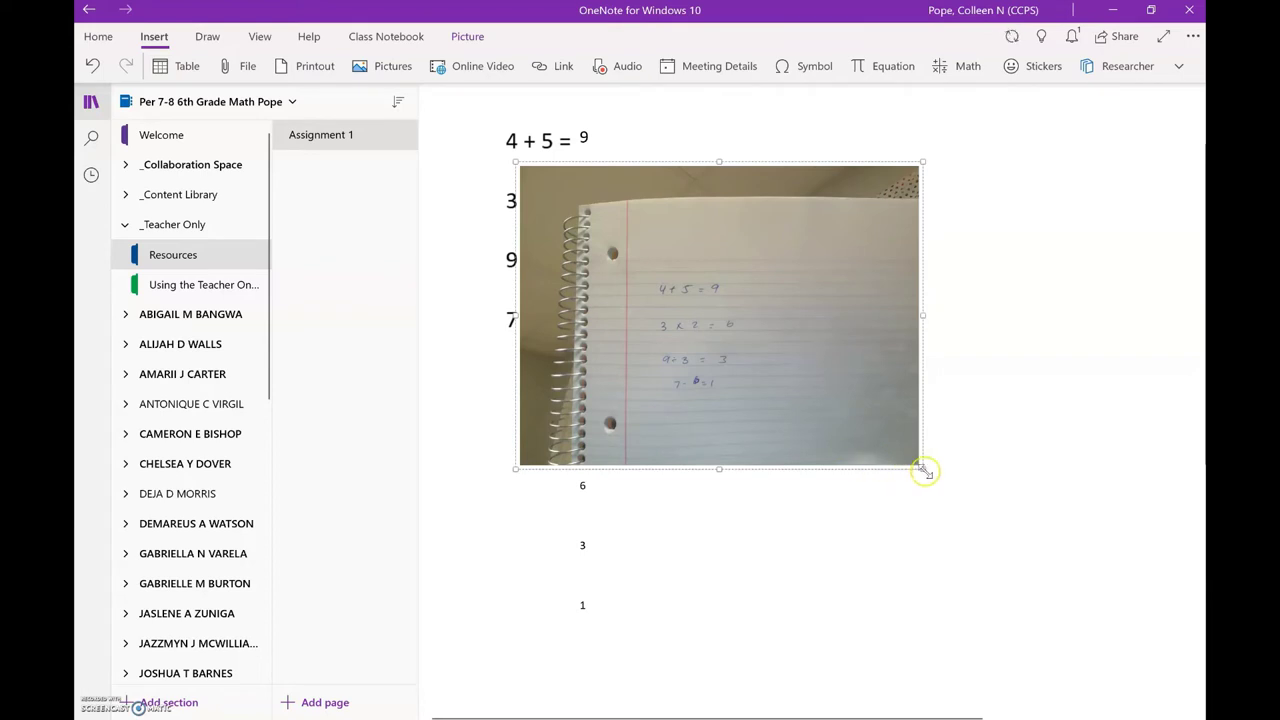
{"action": "left_click_drag", "start_coordinate": [924, 470], "coordinate": [976, 538]}
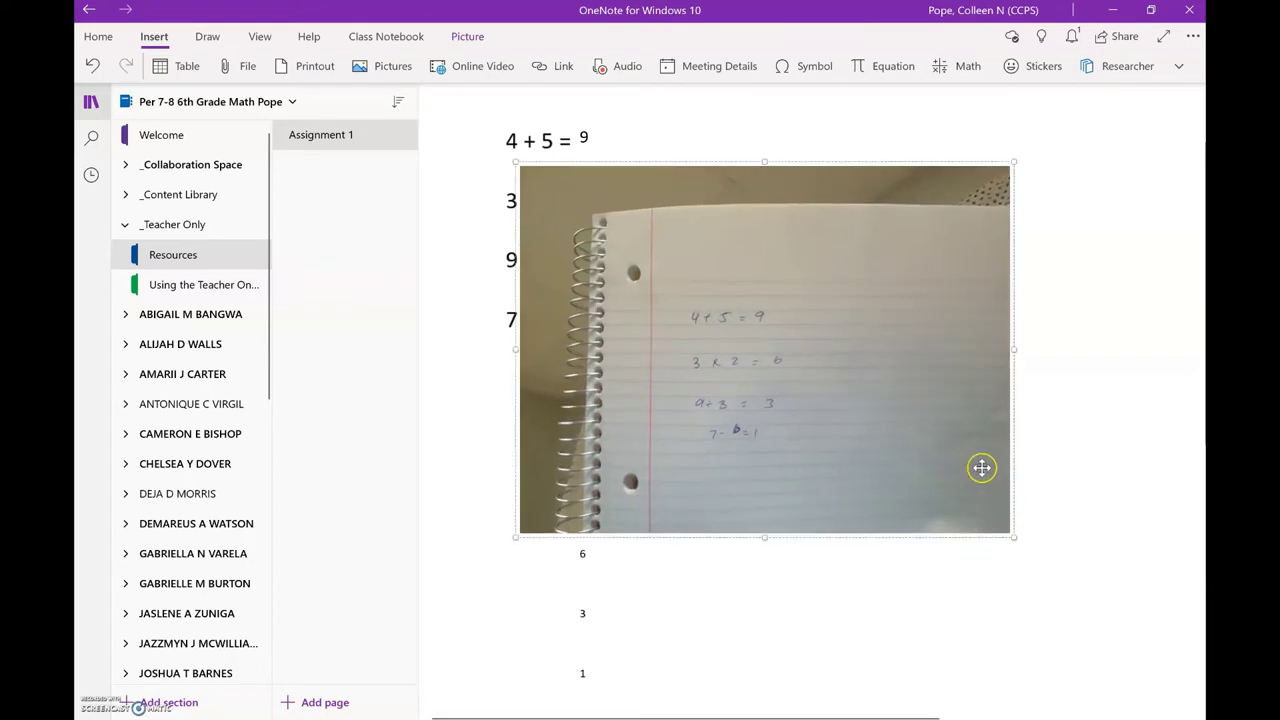